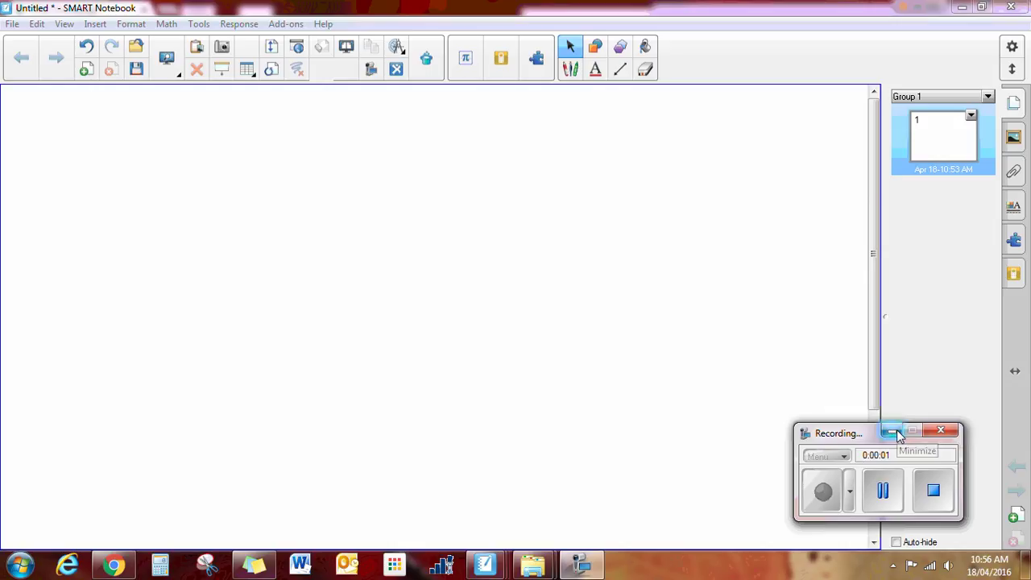
# - Copy the highlighted sentence "Science is a verb! It's a way of thinking..." from the Chrome homepage and paste it into the untitled SMART Notebook page
pyautogui.click(893, 433)
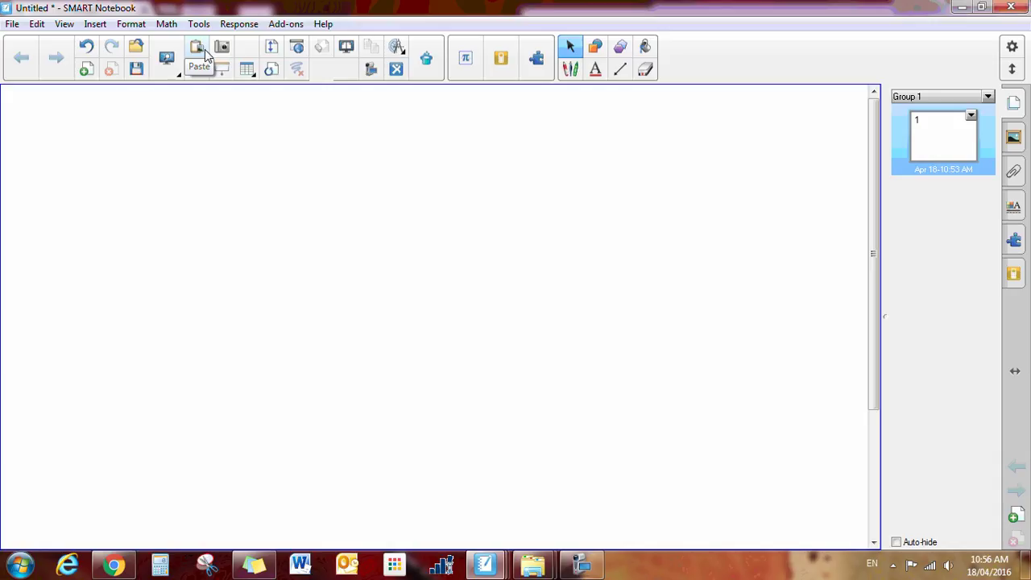
pyautogui.click(114, 565)
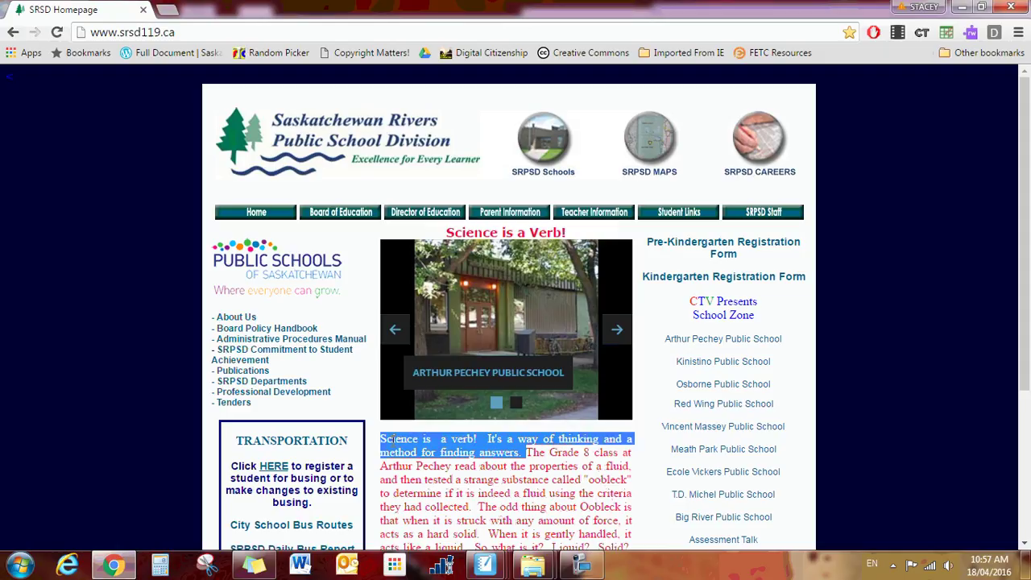
pyautogui.rightClick(461, 443)
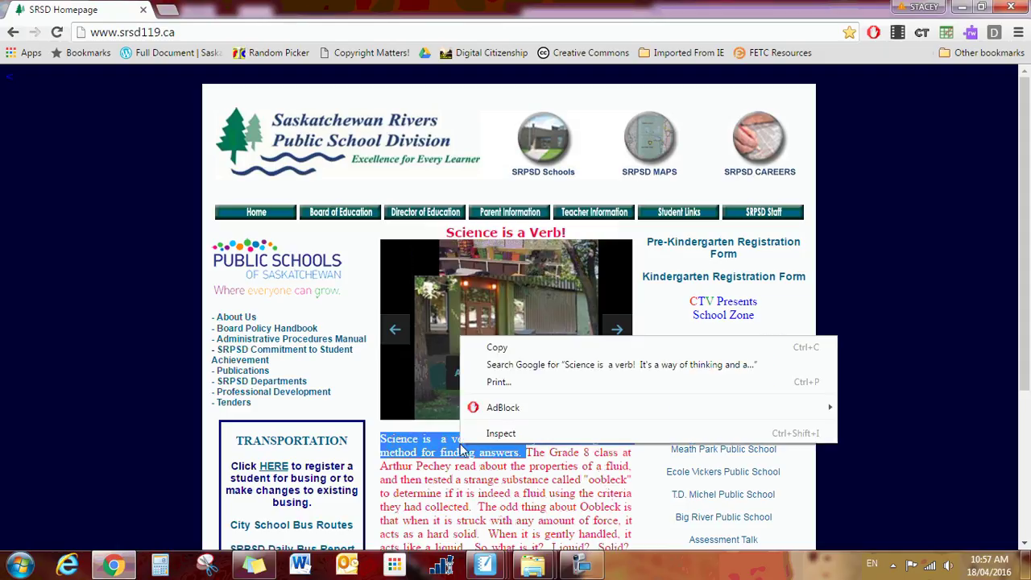
pyautogui.click(498, 352)
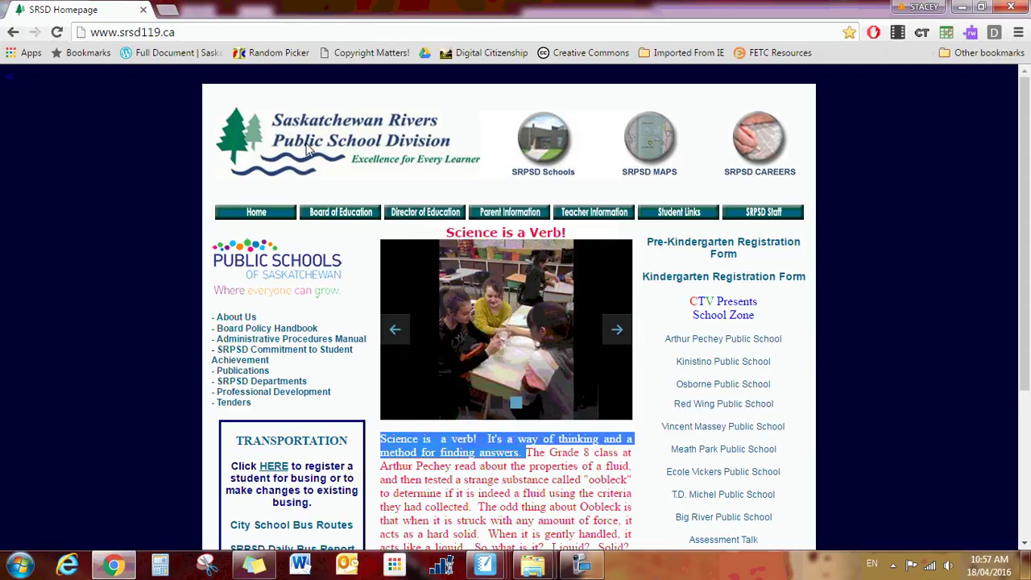
pyautogui.moveTo(484, 564)
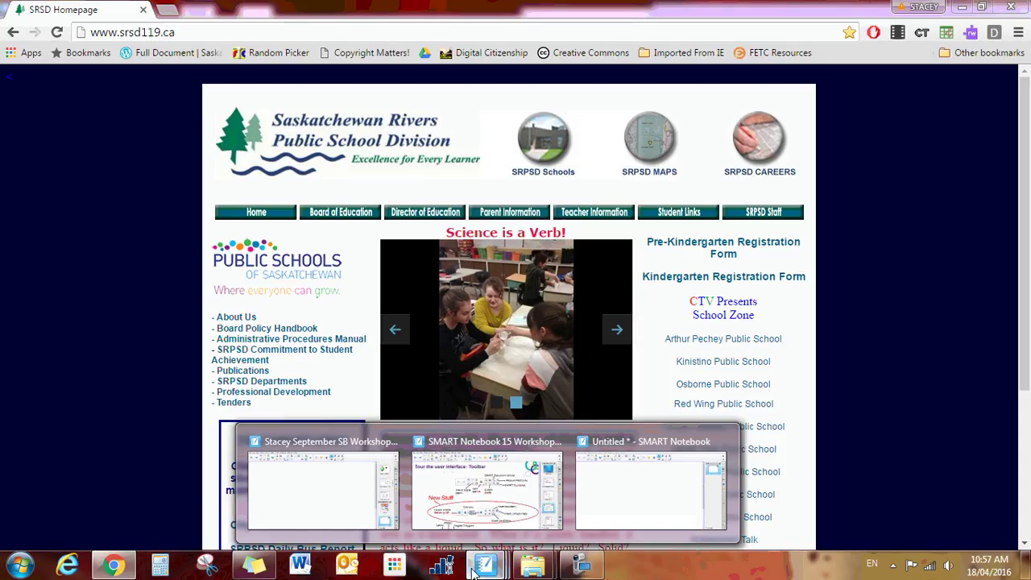
pyautogui.click(628, 483)
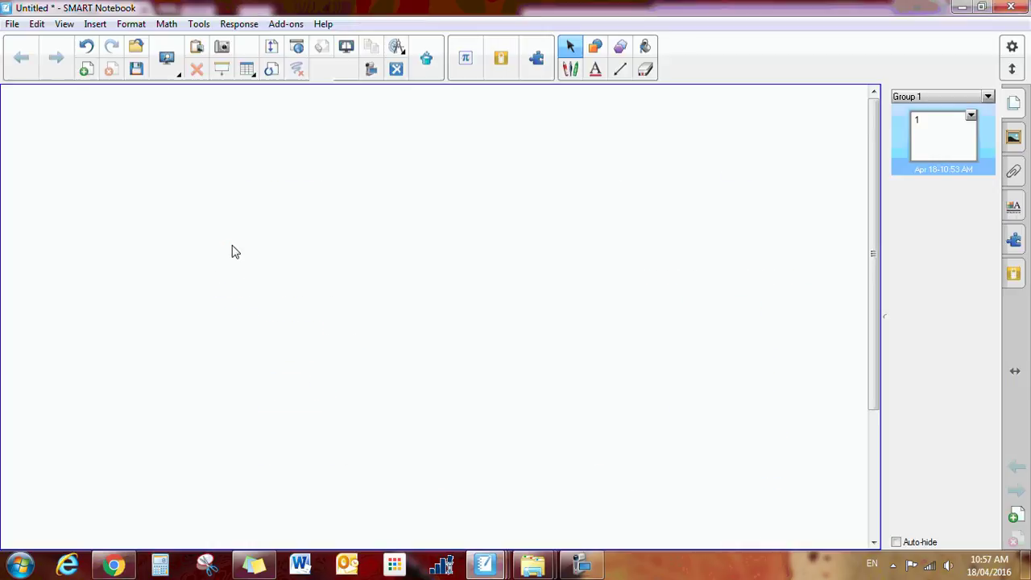
pyautogui.click(197, 48)
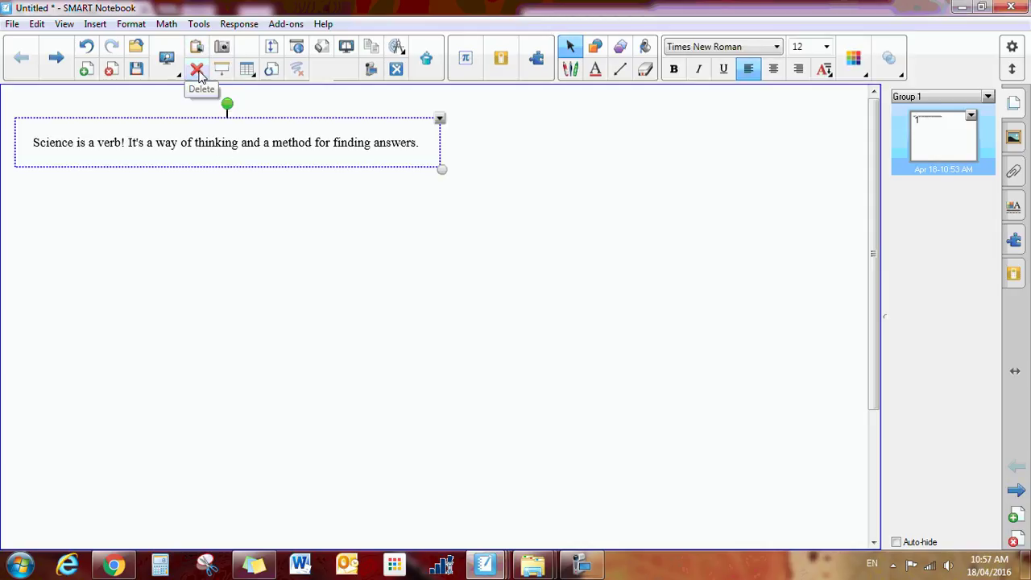
# - Select the pasted science sentence on the page and delete it
pyautogui.click(201, 204)
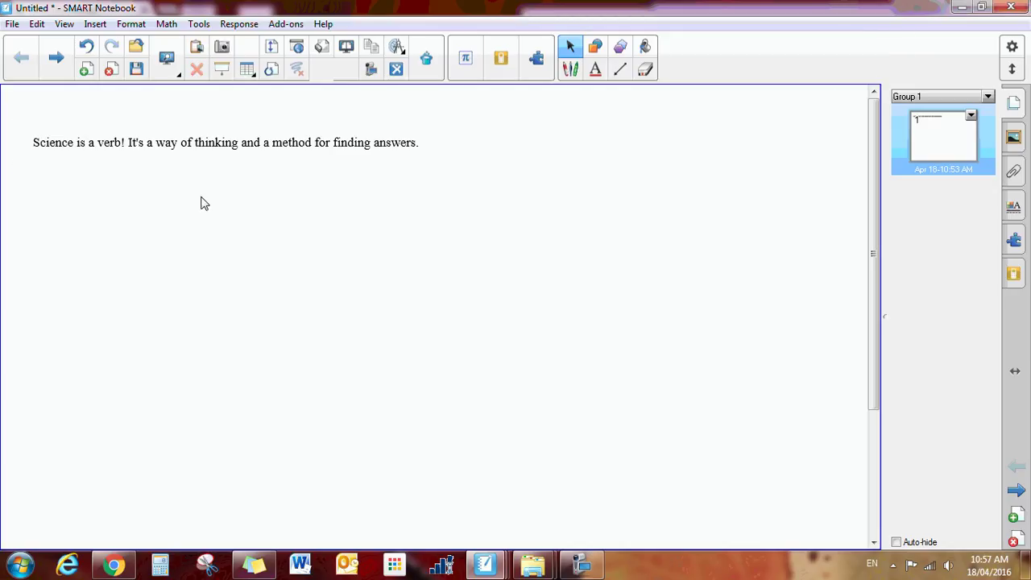
pyautogui.click(202, 139)
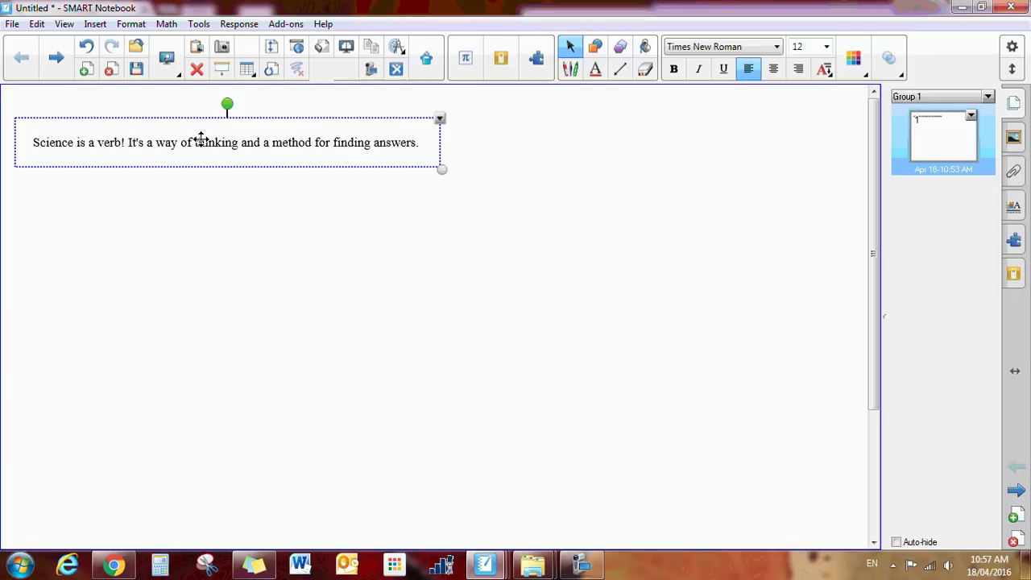
pyautogui.click(195, 71)
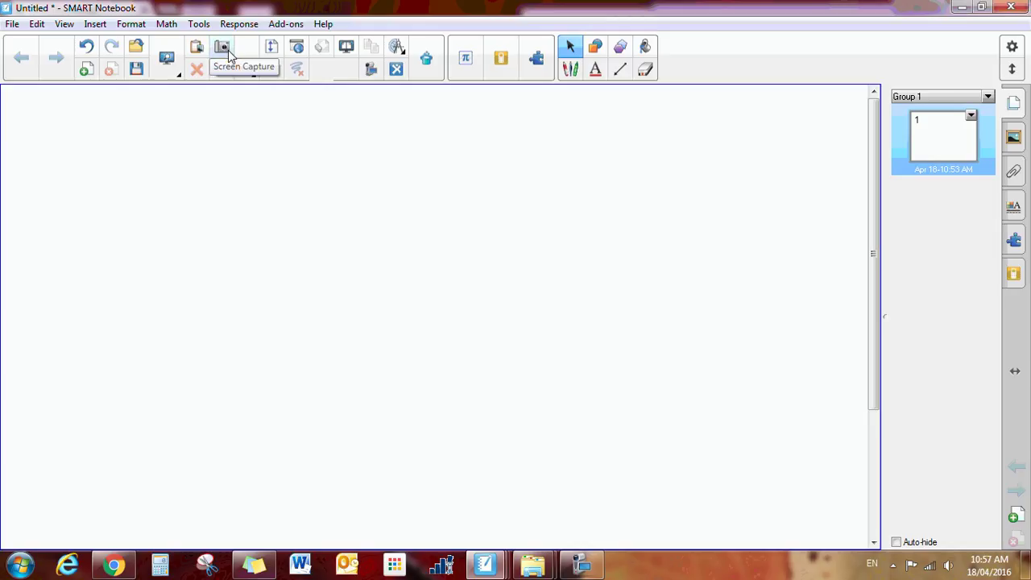
# - Open the Screen Capture tool, bring it up over the school division homepage in Chrome, and move it clear of the page content
pyautogui.click(224, 50)
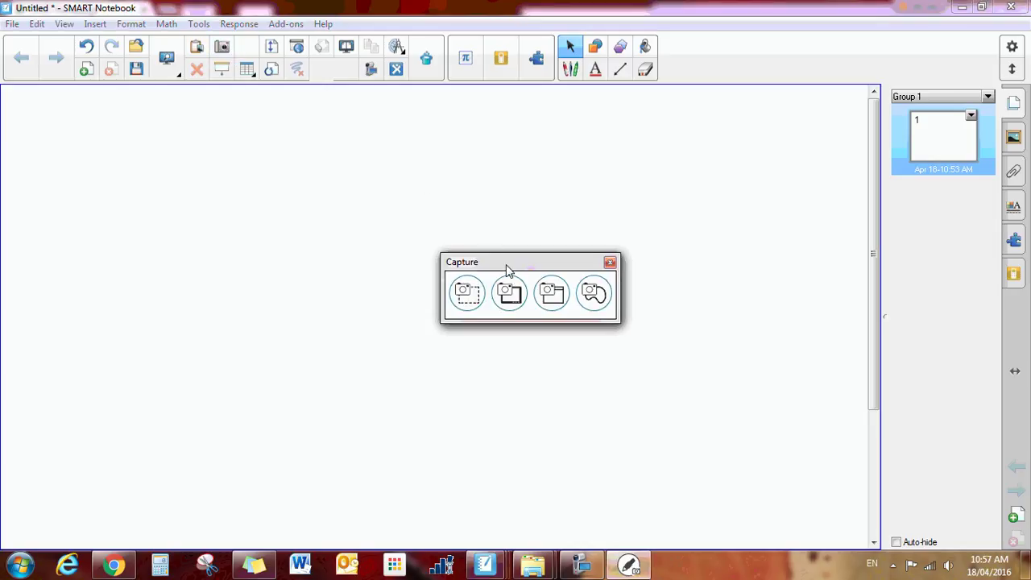
pyautogui.moveTo(507, 271); pyautogui.dragTo(701, 129)
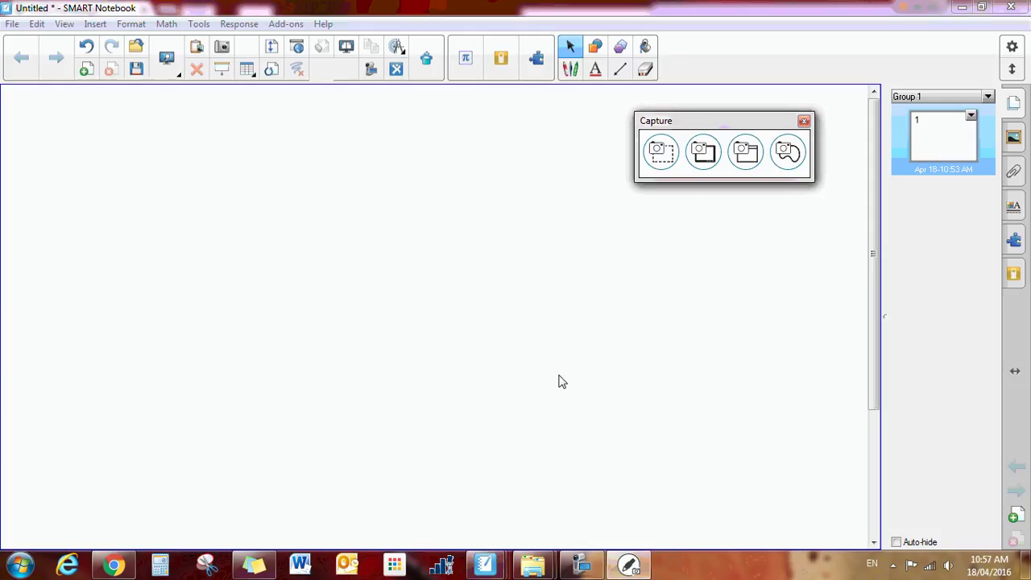
pyautogui.click(114, 566)
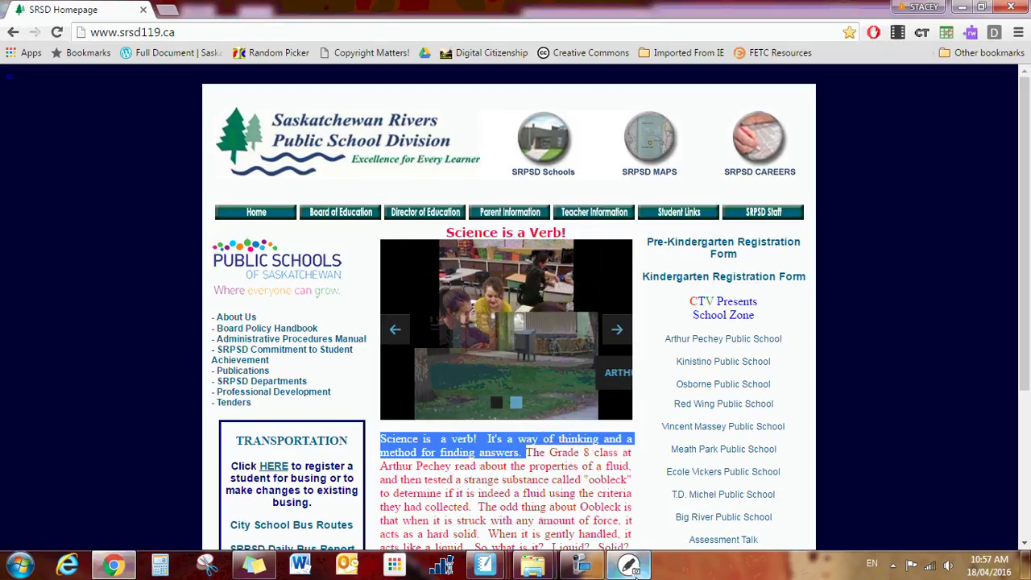
pyautogui.moveTo(633, 570)
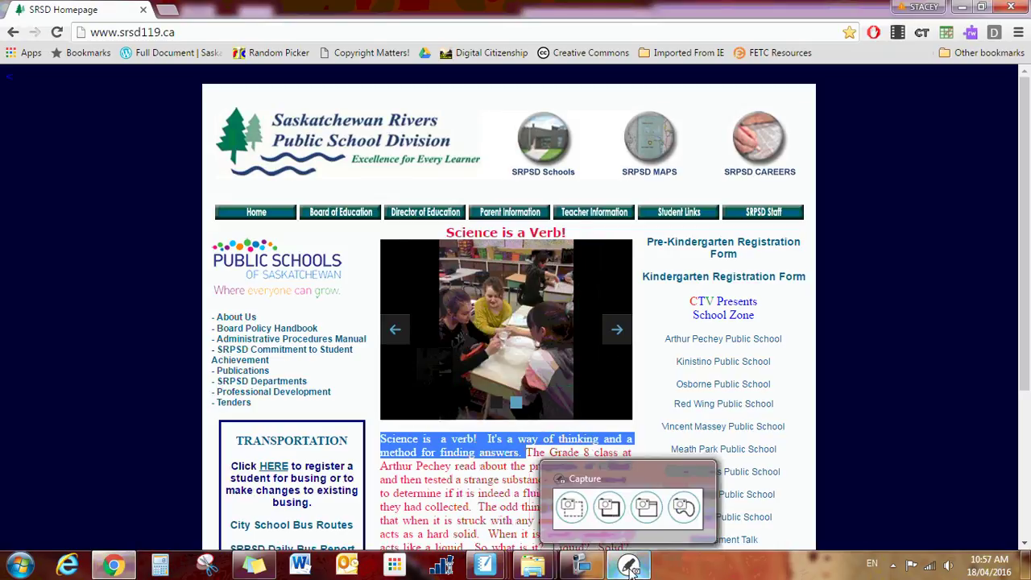
pyautogui.click(633, 571)
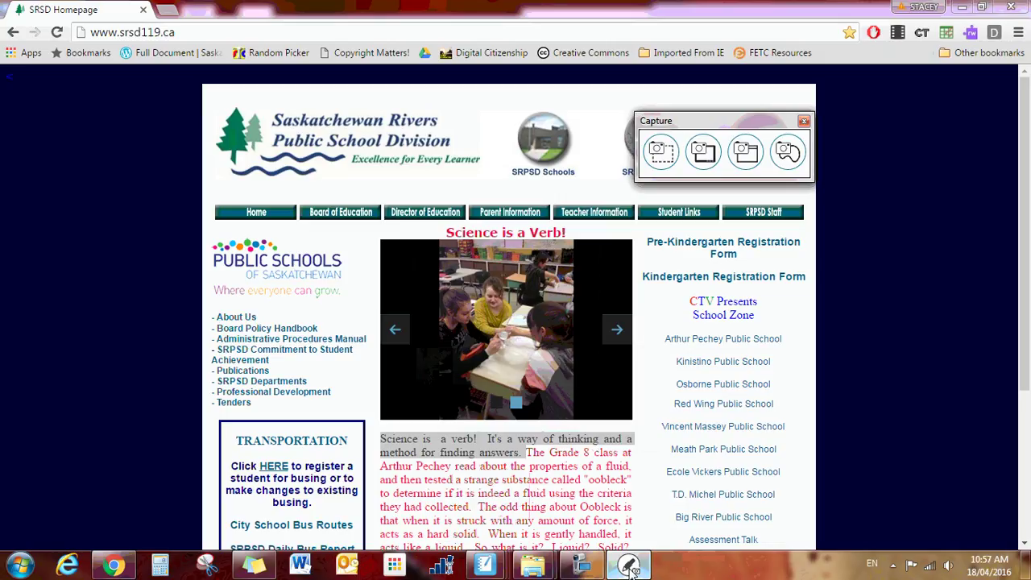
pyautogui.moveTo(699, 120); pyautogui.dragTo(891, 314)
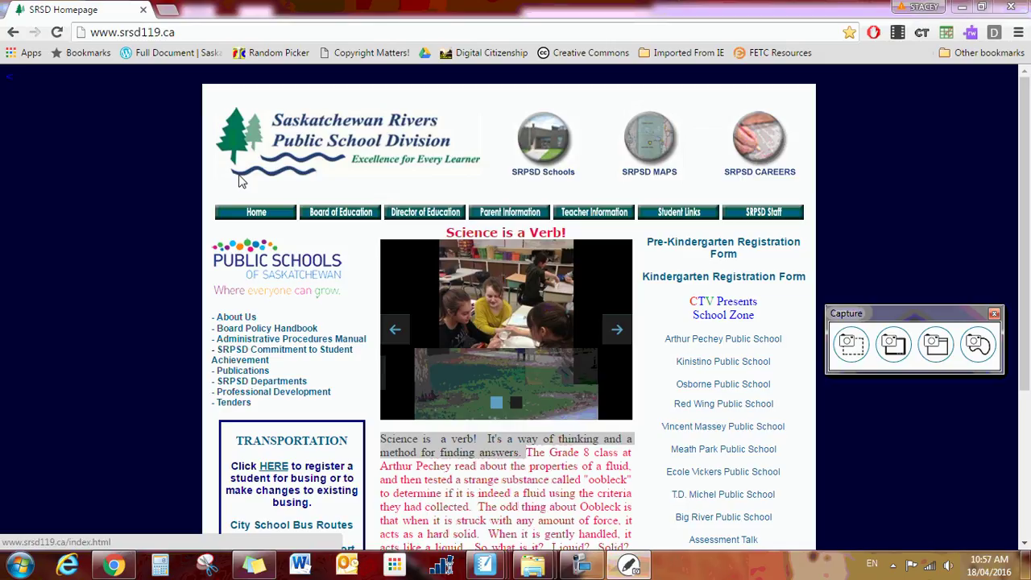
# - Capture a rectangular area around the Saskatchewan Rivers Public School Division logo and send it to SMART Notebook
pyautogui.click(853, 347)
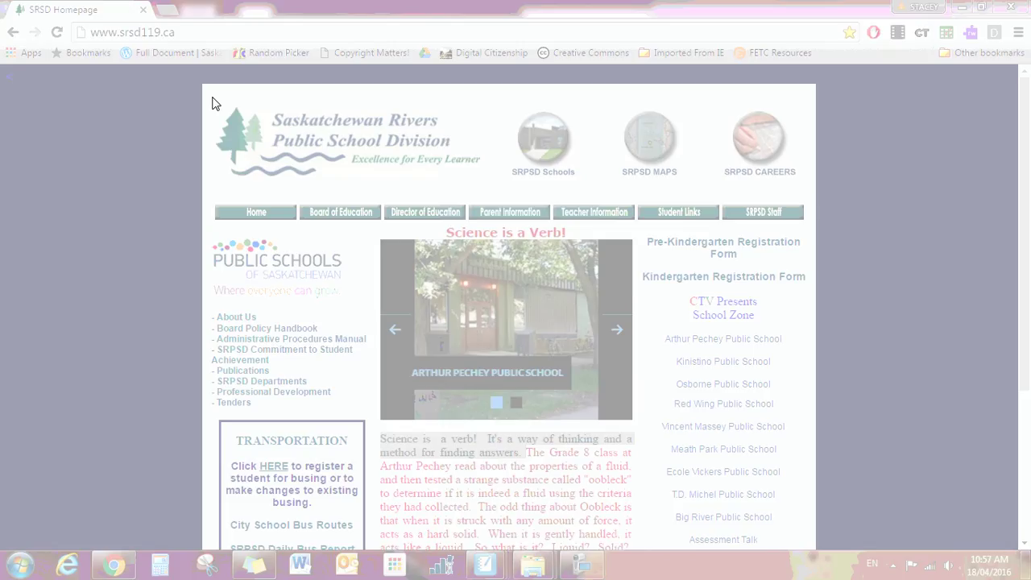
pyautogui.moveTo(217, 101); pyautogui.dragTo(495, 196)
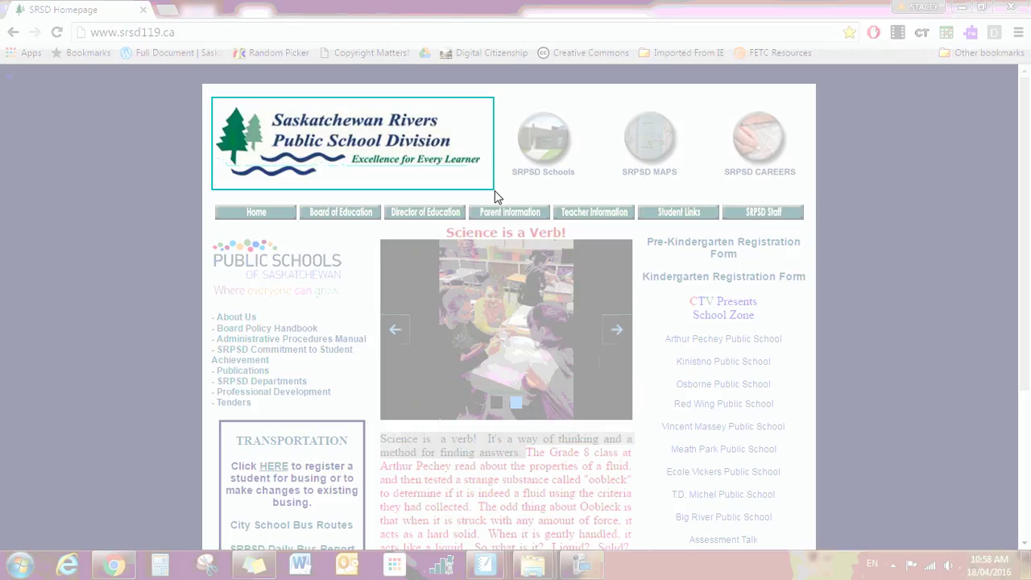
pyautogui.moveTo(495, 196); pyautogui.dragTo(495, 196)
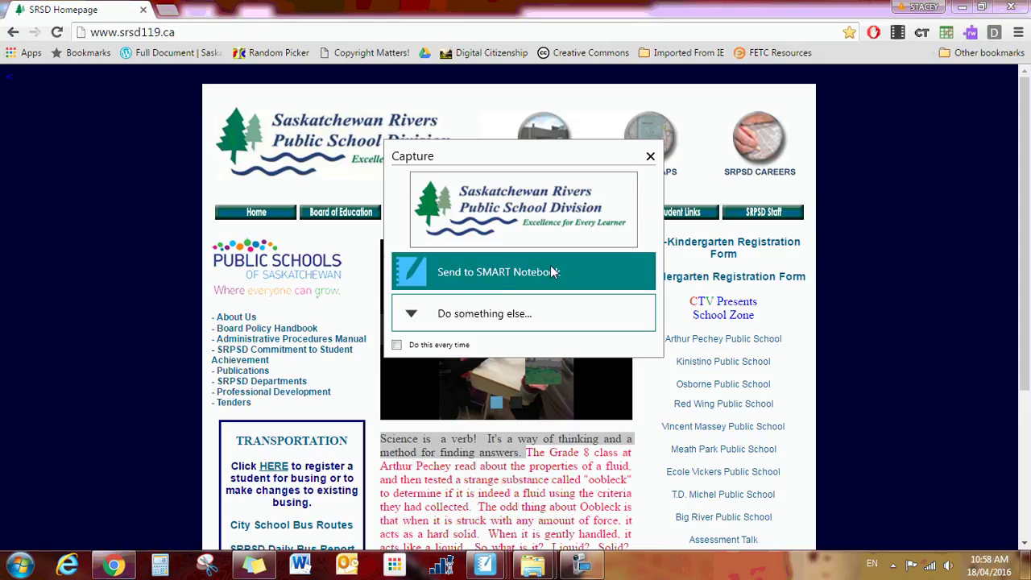
pyautogui.click(419, 314)
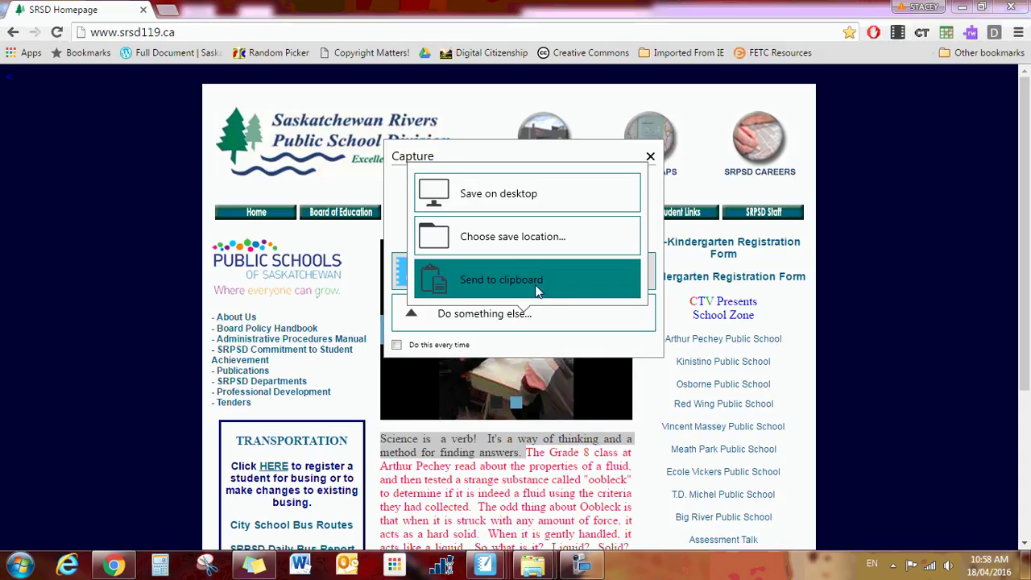
pyautogui.click(472, 343)
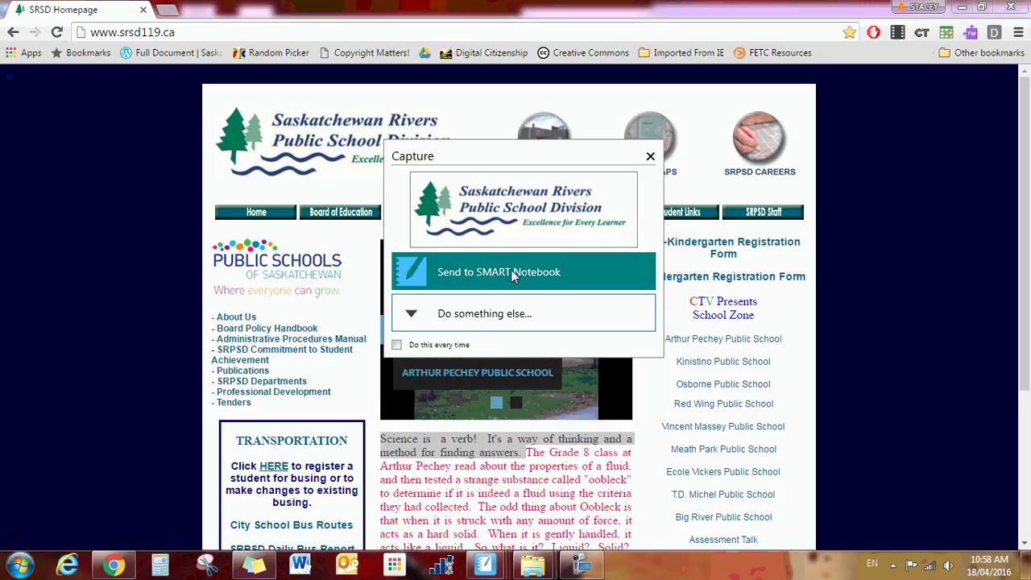
pyautogui.click(486, 274)
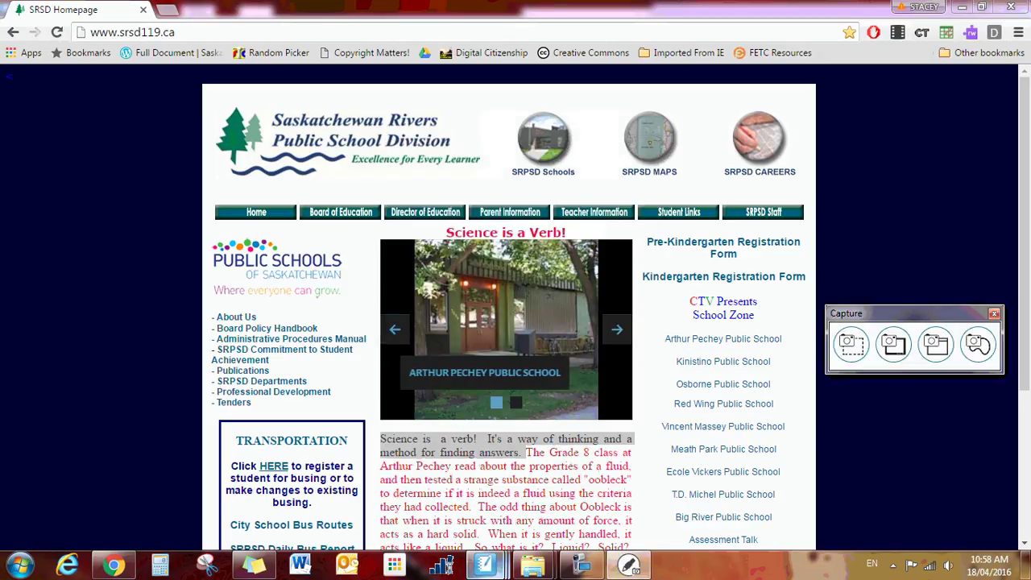
# - Switch to the untitled SMART Notebook file and shrink the captured logo slightly
pyautogui.click(487, 567)
pyautogui.click(617, 508)
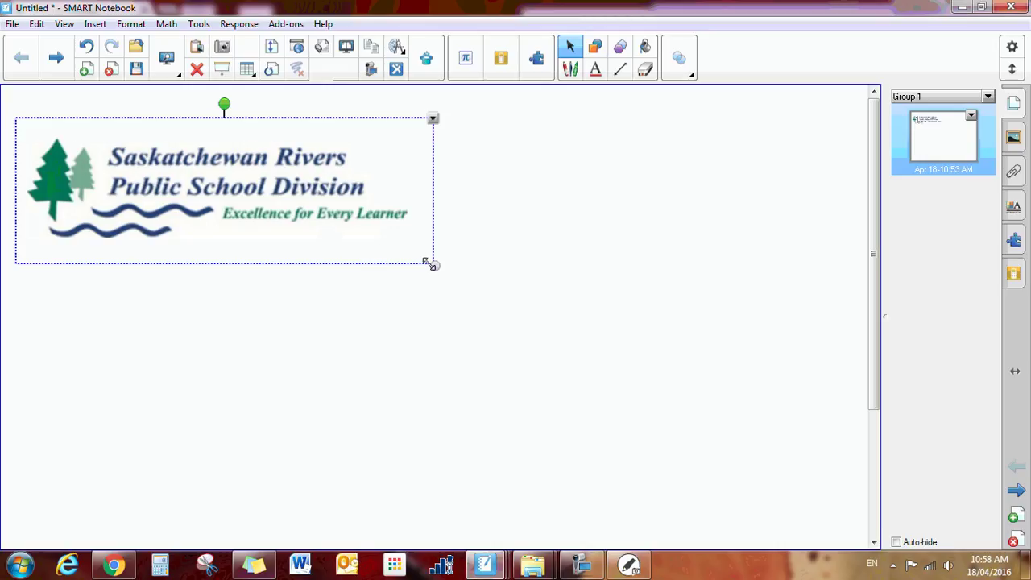
pyautogui.moveTo(431, 264); pyautogui.dragTo(395, 251)
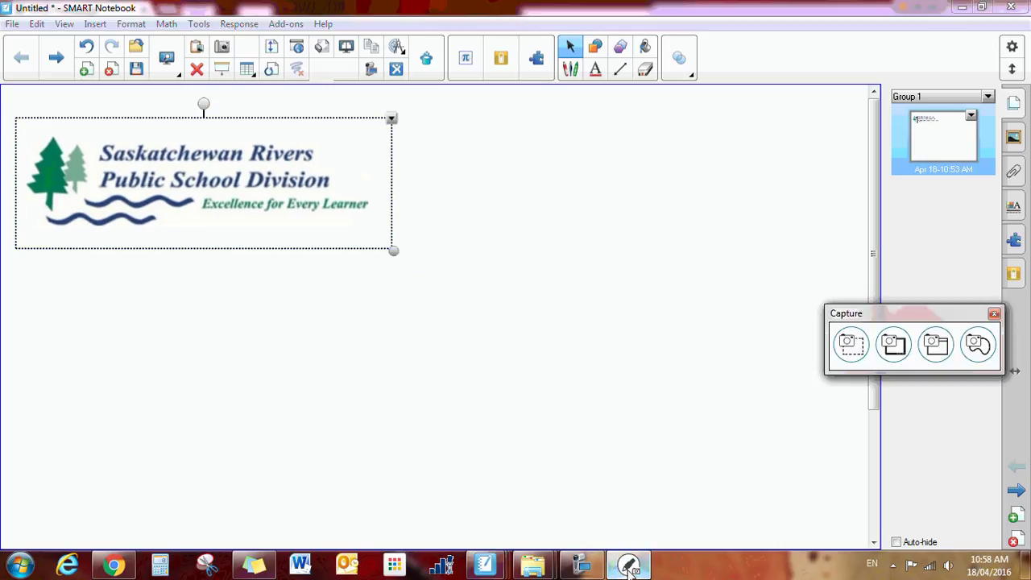
# - Take a full-screen capture showing the logo page and send it to SMART Notebook
pyautogui.moveTo(916, 311); pyautogui.dragTo(781, 301)
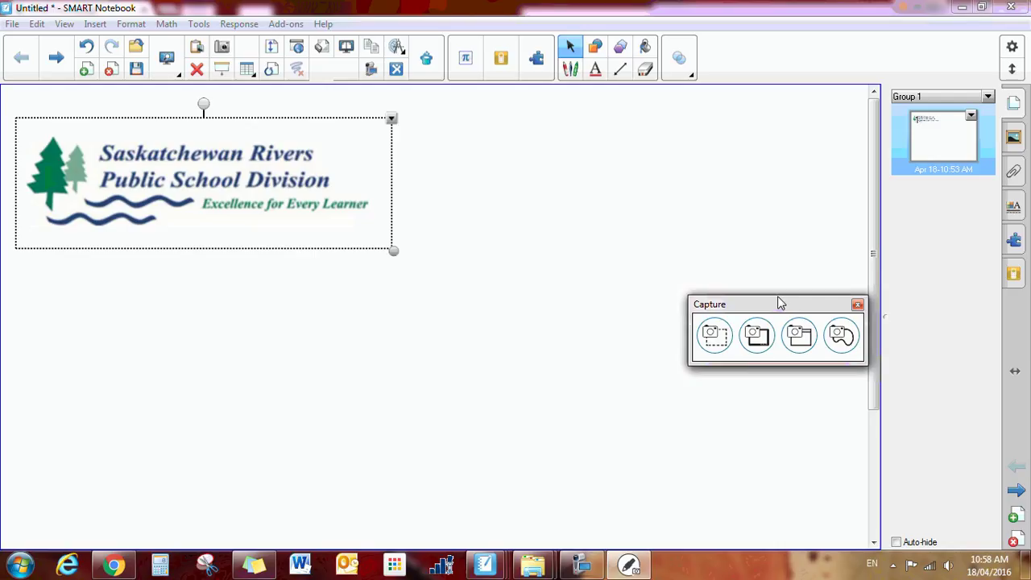
pyautogui.click(757, 337)
pyautogui.click(761, 344)
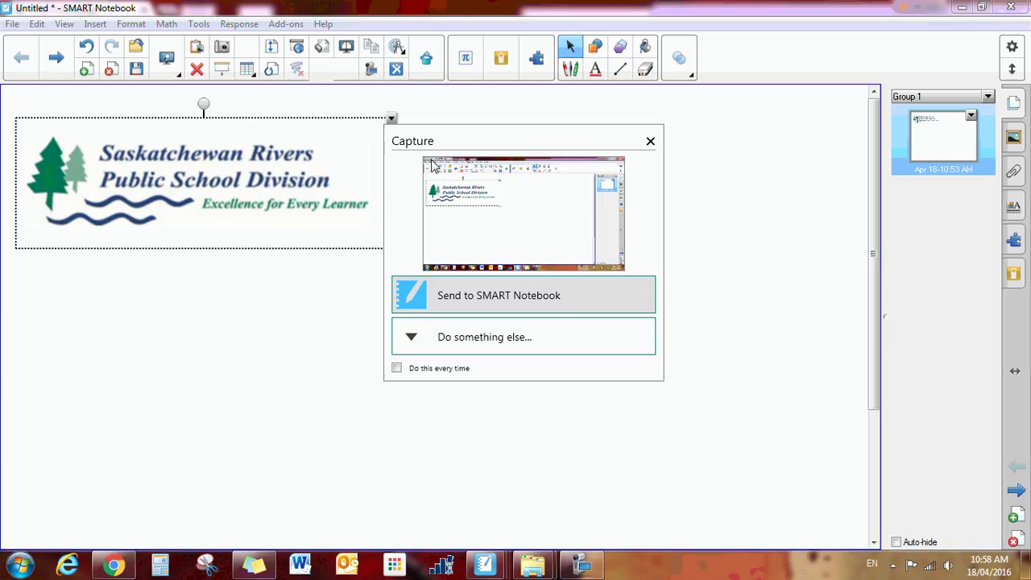
pyautogui.click(500, 296)
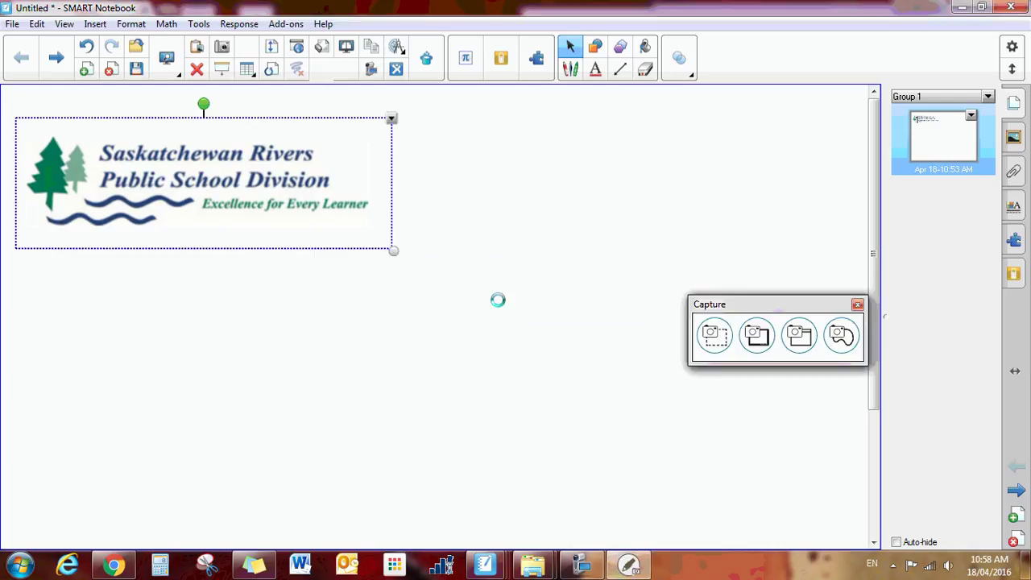
# - Shrink the full-screen capture on page 2 and reposition it to fit entirely on the page, checking page 1 as well
pyautogui.moveTo(625, 238); pyautogui.dragTo(506, 104)
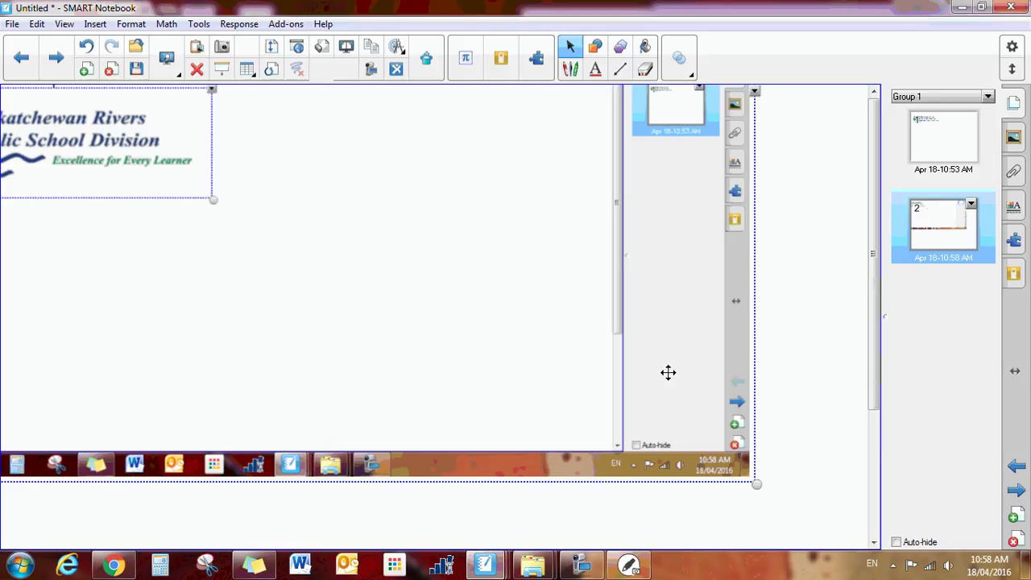
pyautogui.moveTo(755, 483); pyautogui.dragTo(389, 278)
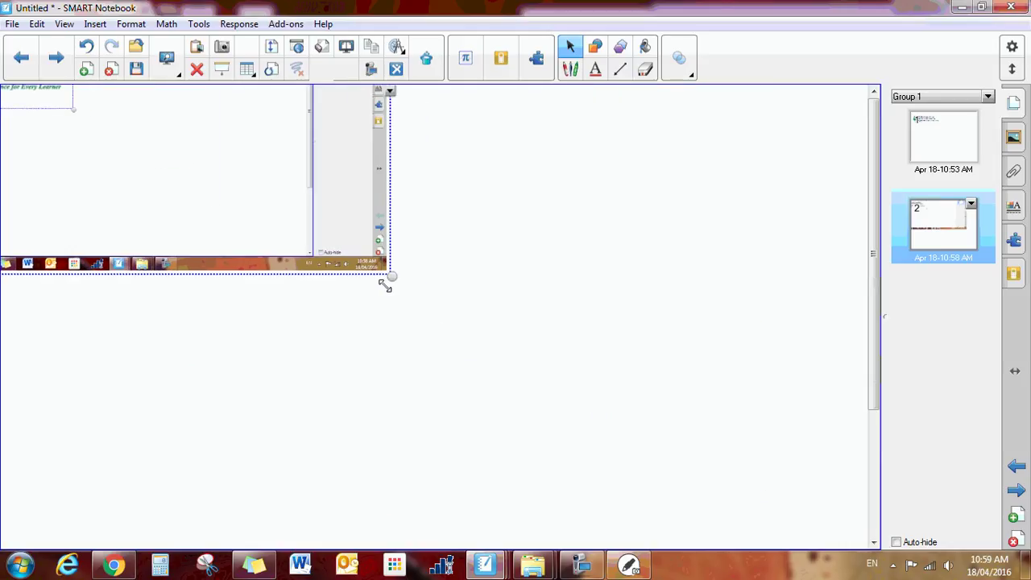
pyautogui.moveTo(281, 196); pyautogui.dragTo(477, 346)
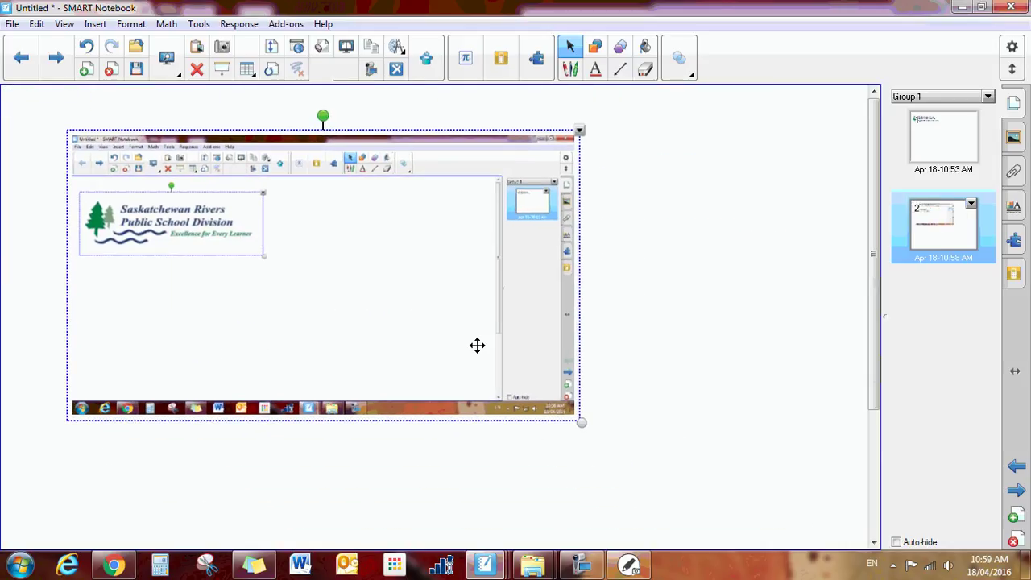
pyautogui.click(943, 141)
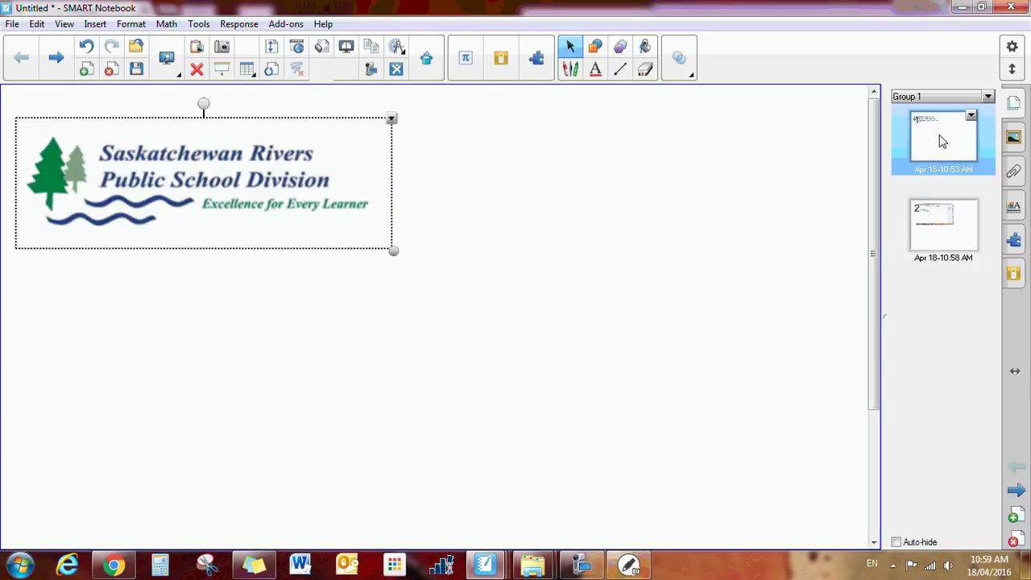
pyautogui.click(949, 235)
# - Take a window capture of the SMART Notebook window, save it on the desktop, and put away the folder window showing it
pyautogui.click(628, 566)
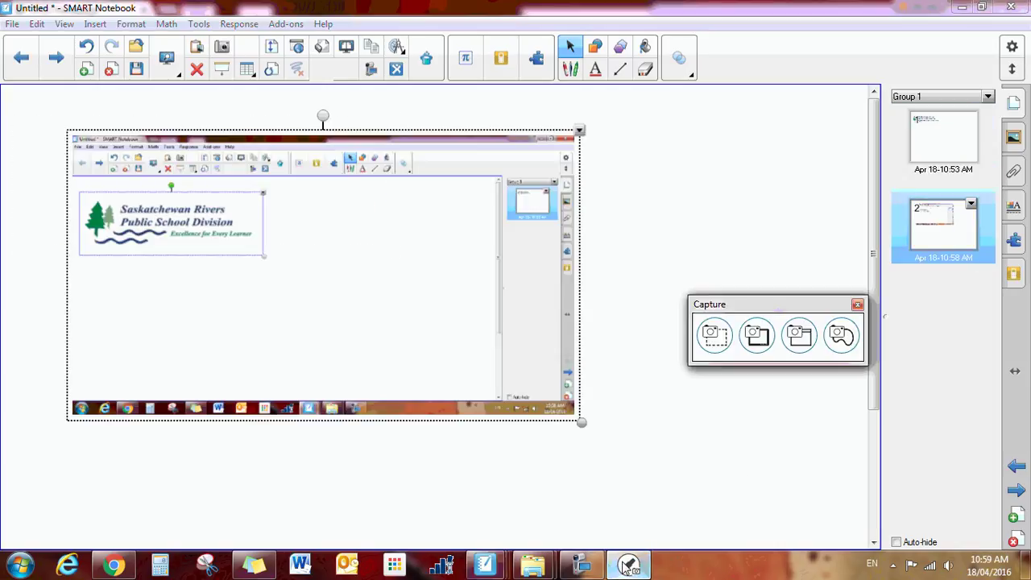
pyautogui.click(798, 335)
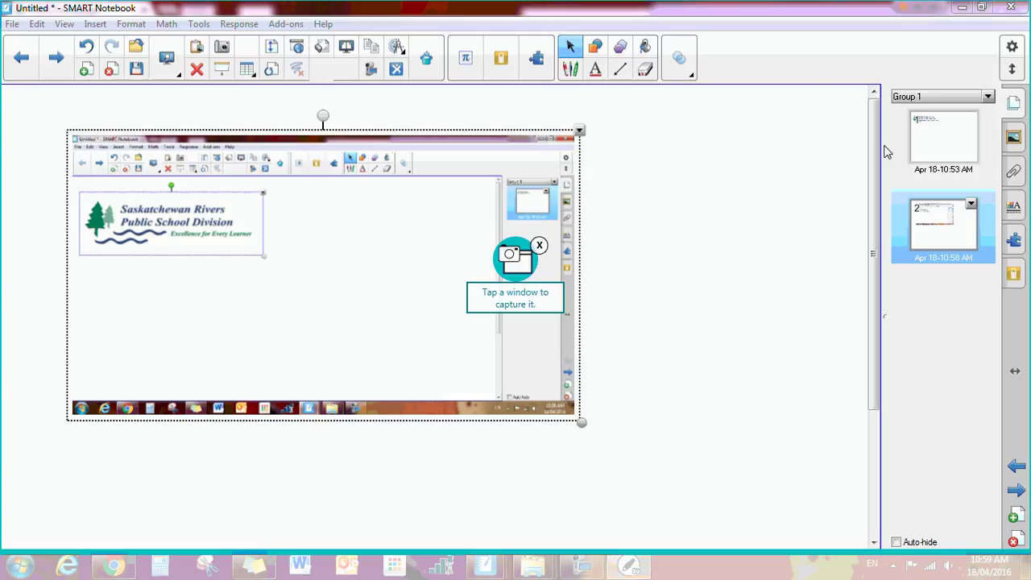
pyautogui.click(862, 55)
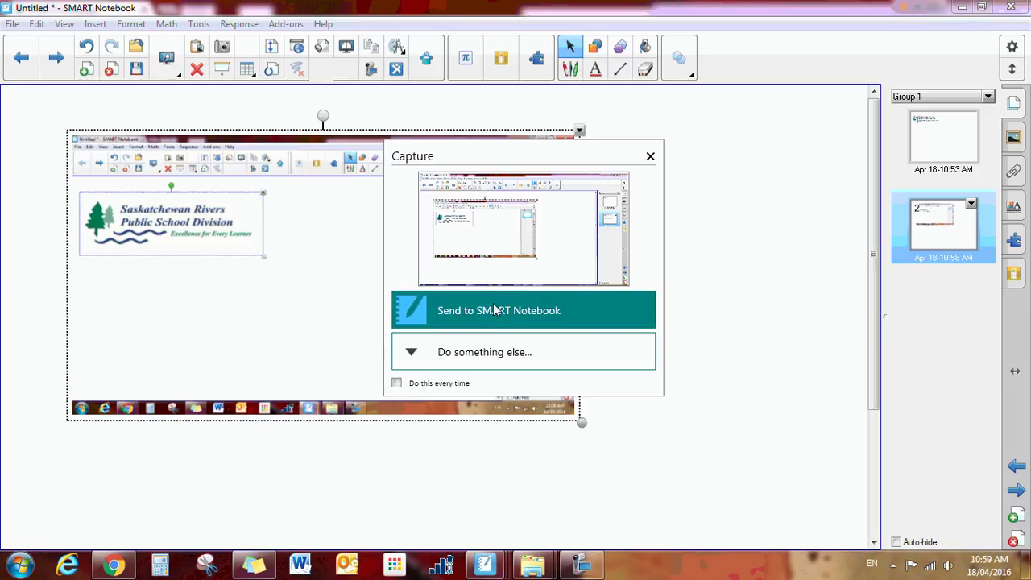
pyautogui.click(475, 359)
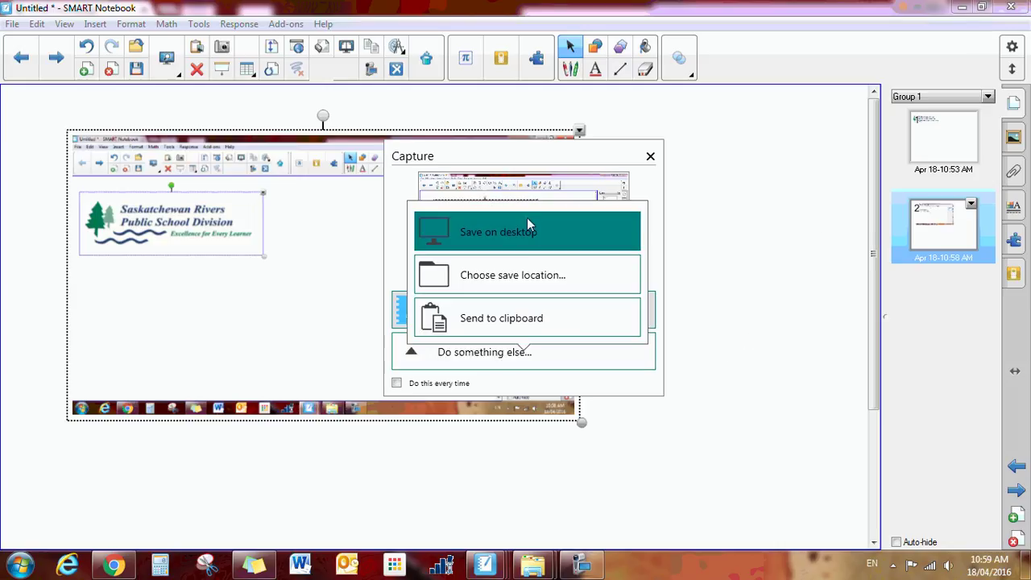
pyautogui.click(498, 234)
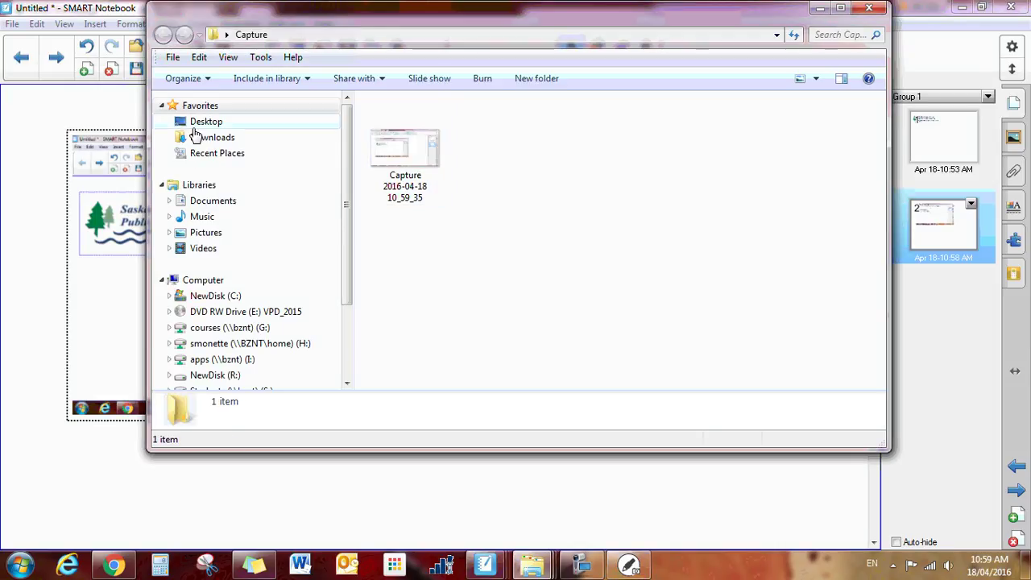
pyautogui.click(820, 8)
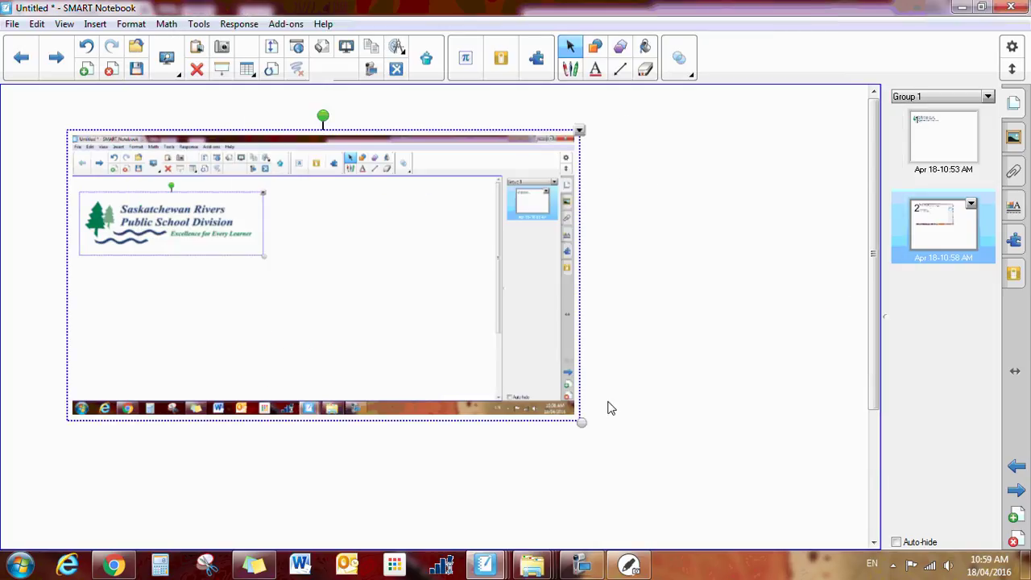
# - Take a freehand capture by outlining an irregular region around the logo and the lower part of the page 2 screenshot
pyautogui.click(629, 564)
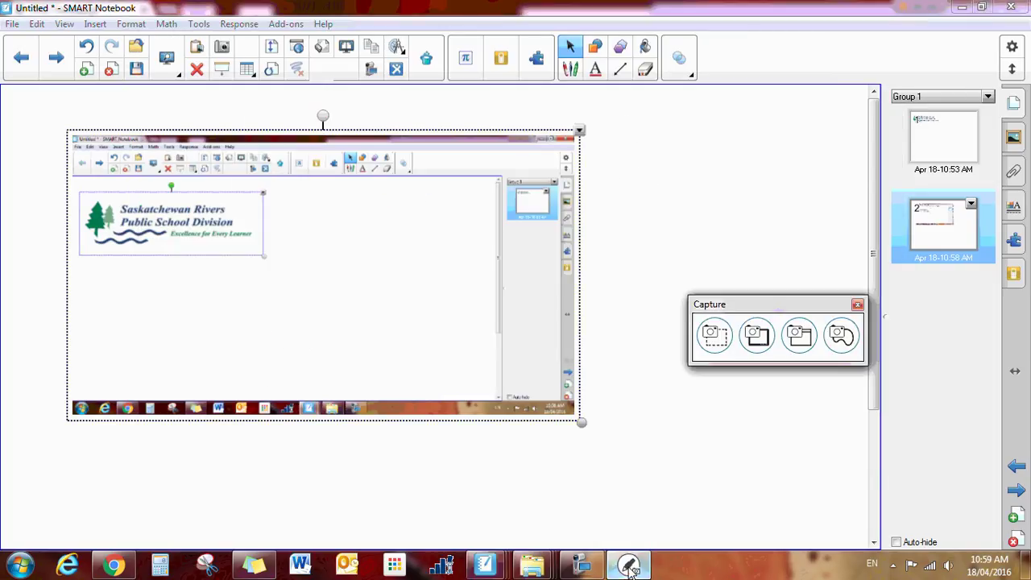
pyautogui.click(842, 336)
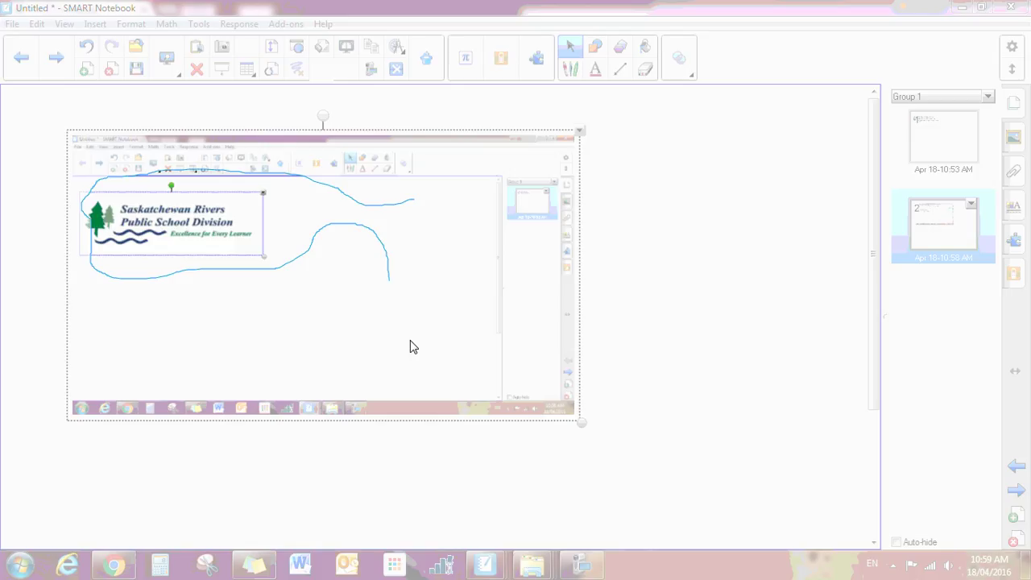
pyautogui.moveTo(433, 393)
pyautogui.mouseDown()
pyautogui.moveTo(456, 429)
pyautogui.moveTo(503, 431)
pyautogui.moveTo(541, 390)
pyautogui.moveTo(528, 340)
pyautogui.moveTo(460, 218)
pyautogui.moveTo(411, 206)
pyautogui.mouseUp()
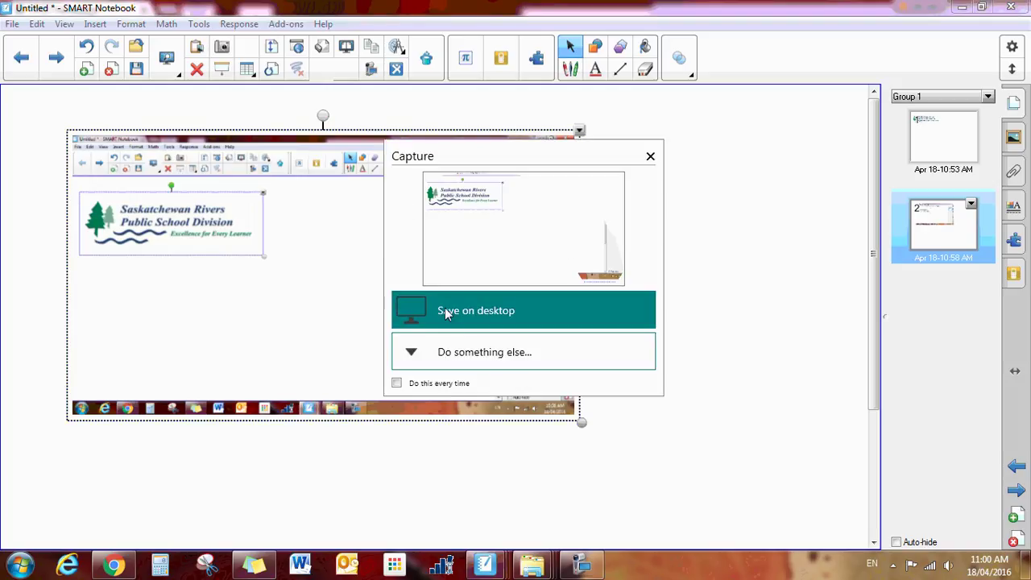
# - Save the freehand capture as a PNG image to a chosen location, the Pictures library, keeping the suggested file name
pyautogui.click(439, 351)
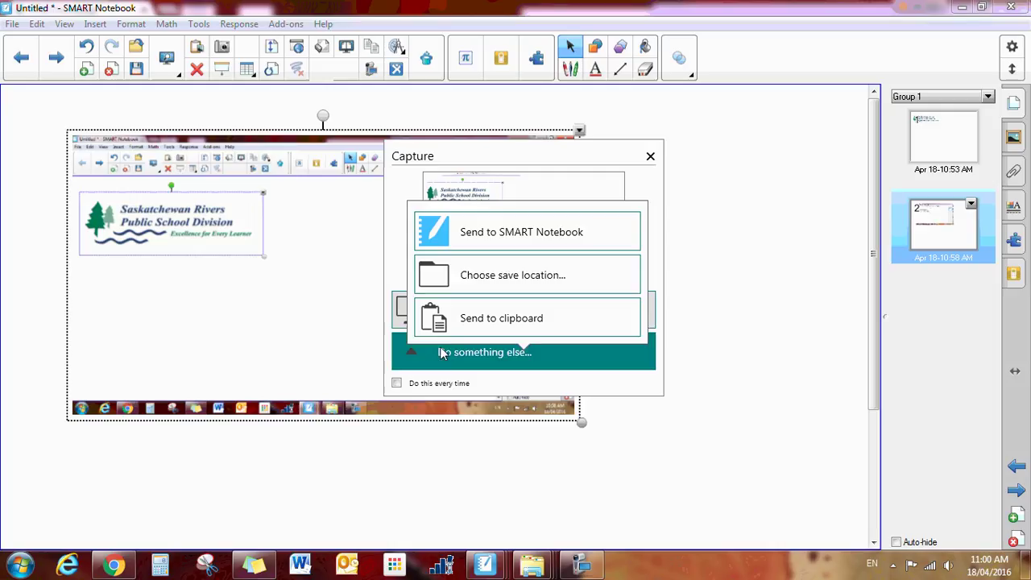
pyautogui.click(512, 275)
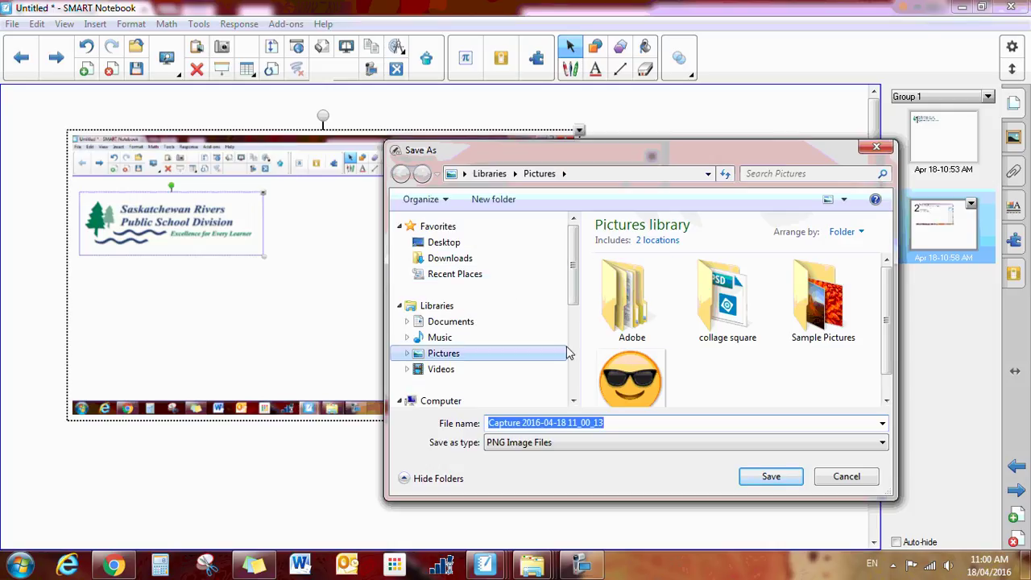
pyautogui.click(446, 359)
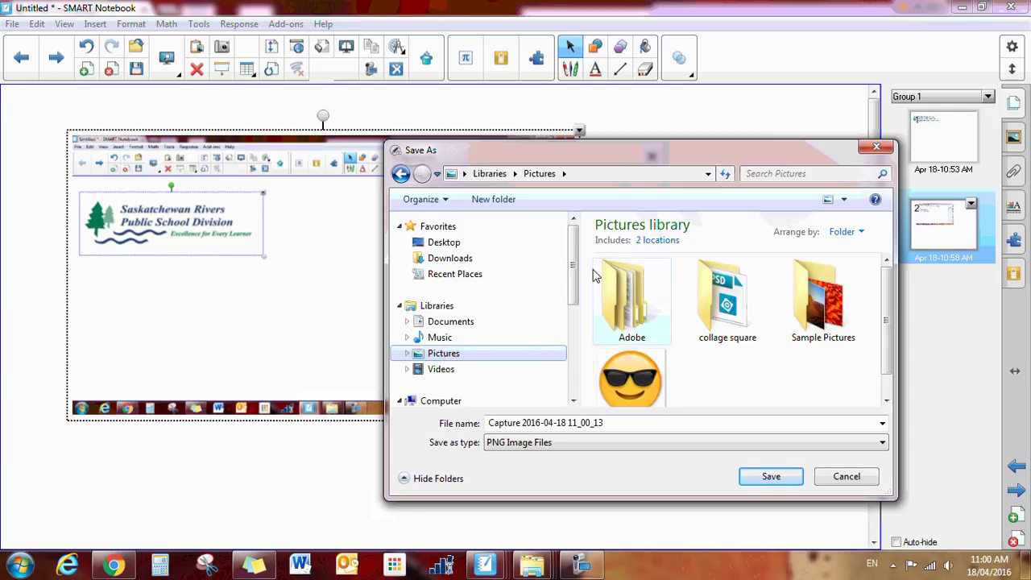
pyautogui.moveTo(576, 272); pyautogui.dragTo(575, 348)
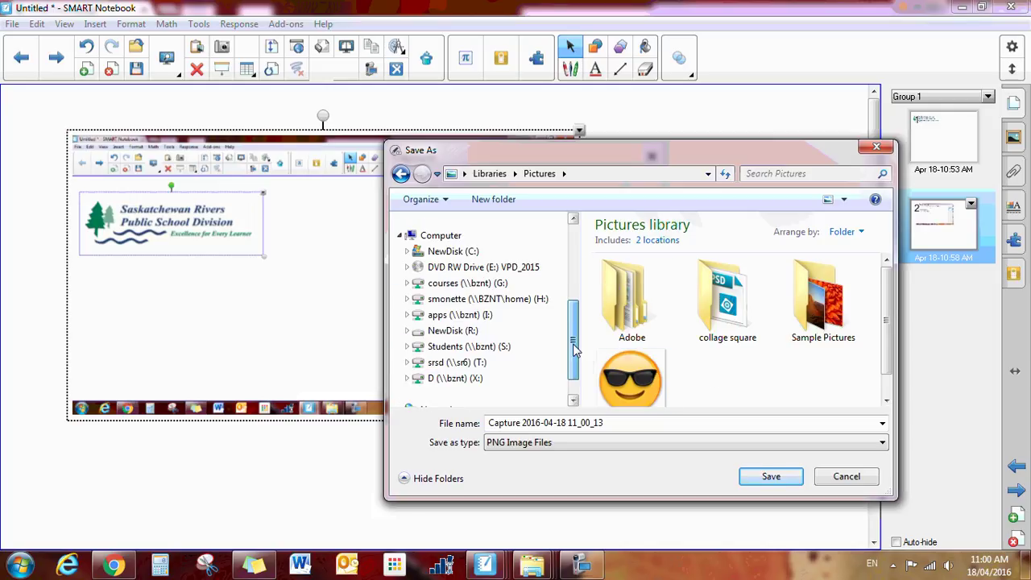
pyautogui.click(771, 477)
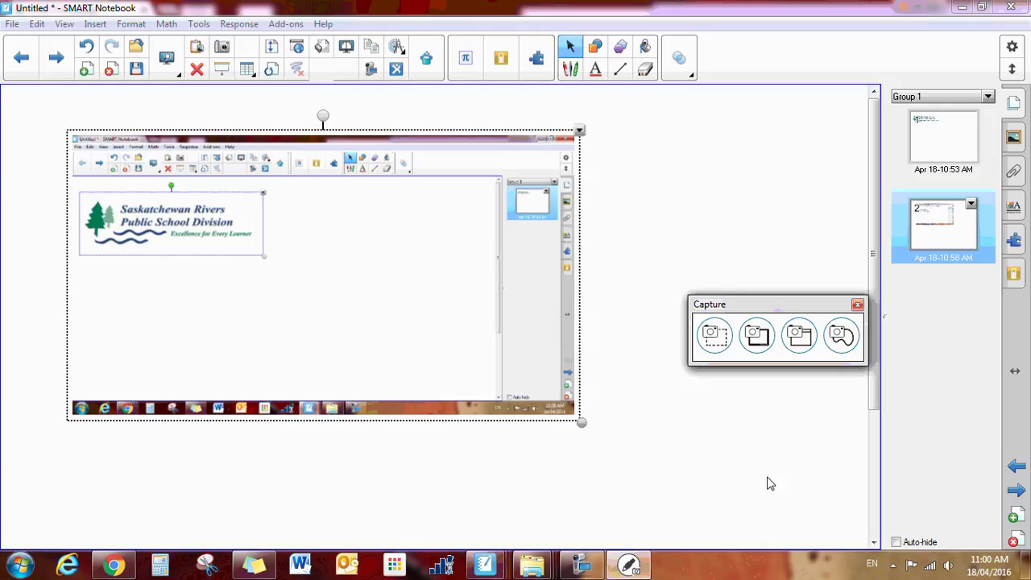